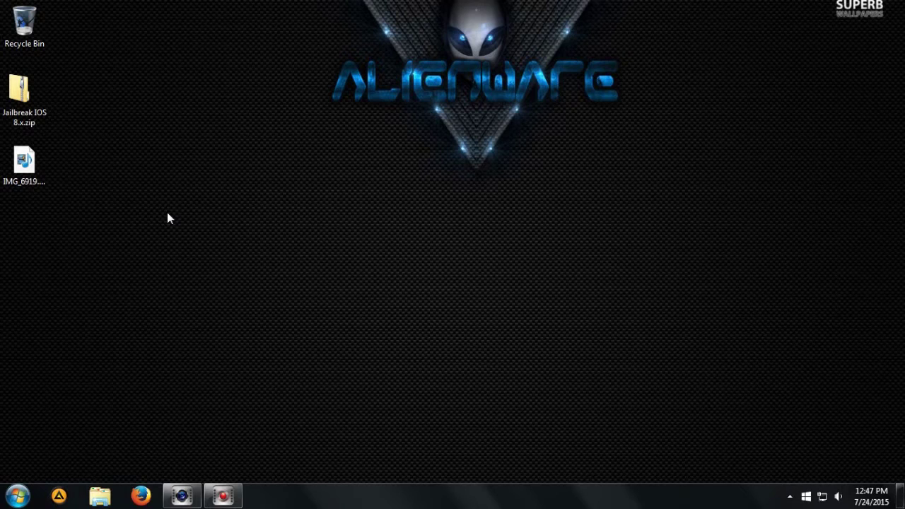
- Launch iTunes, check the iPhone 5s Summary shows iOS 8.4, then close iTunes
left_click(17, 496)
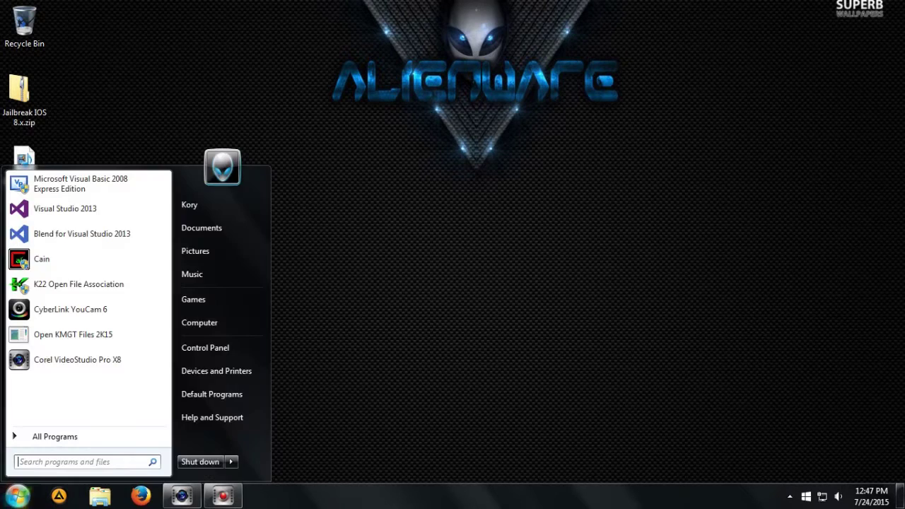
type("itunes")
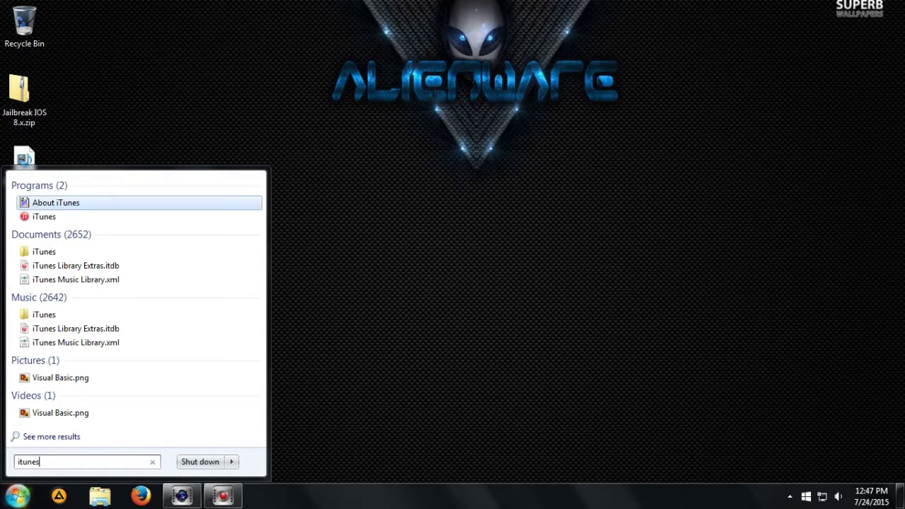
key("Down")
key("Return")
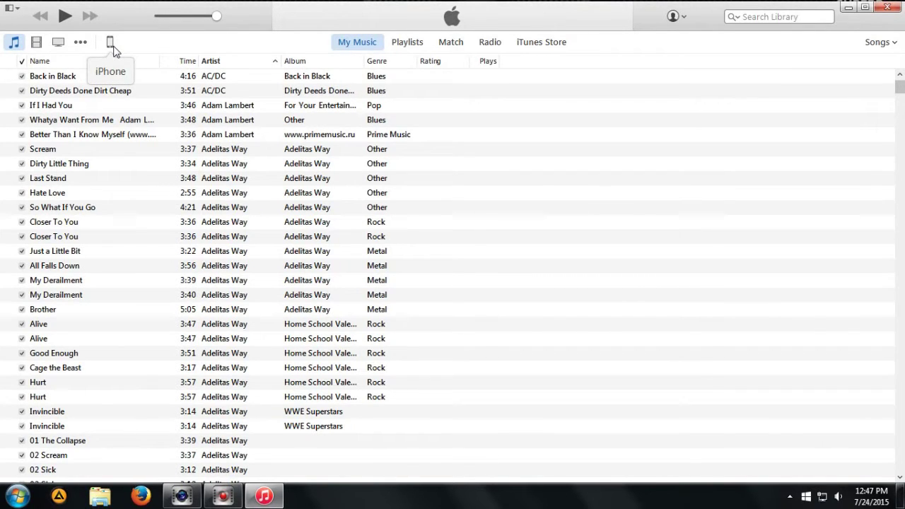
left_click(111, 43)
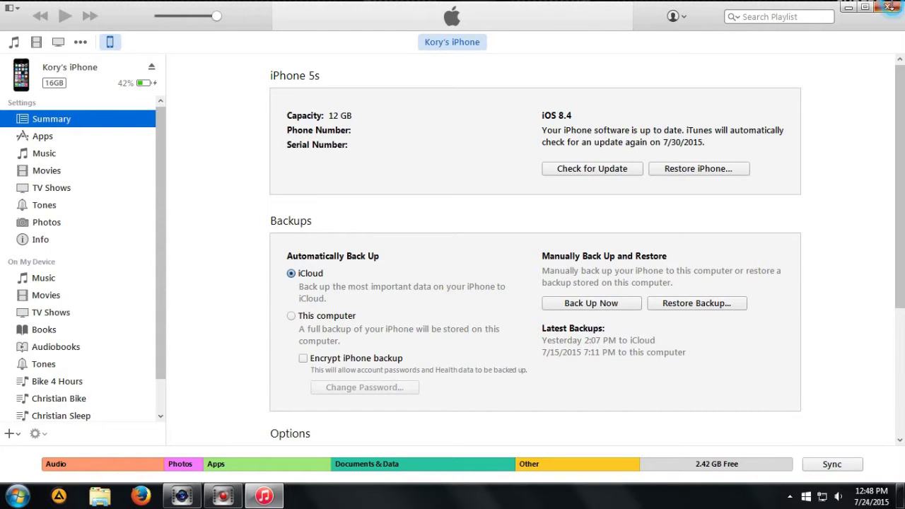
left_click(887, 7)
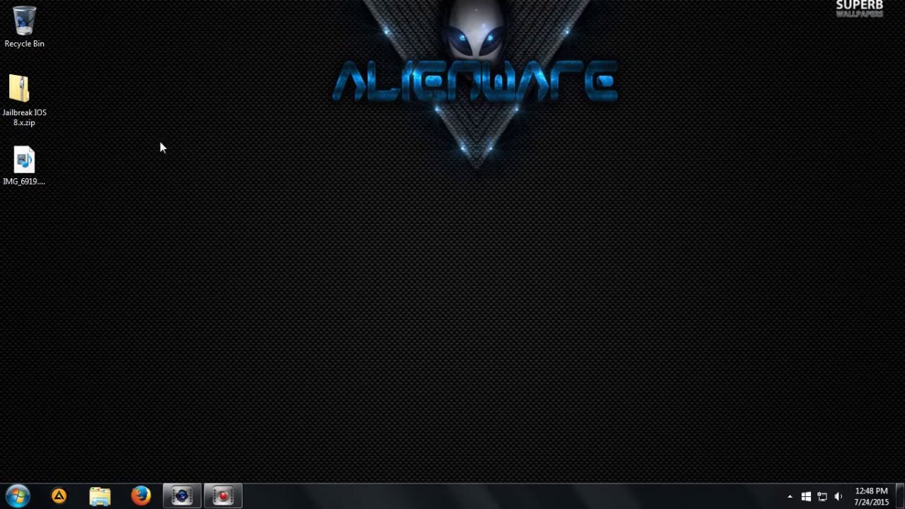
- Drag both installers out of Jailbreak IOS 8.x.zip onto the desktop and close the archive
double_click(34, 92)
mouse_move(250, 139)
left_mouse_down()
mouse_move(237, 113)
mouse_move(241, 84)
left_mouse_up()
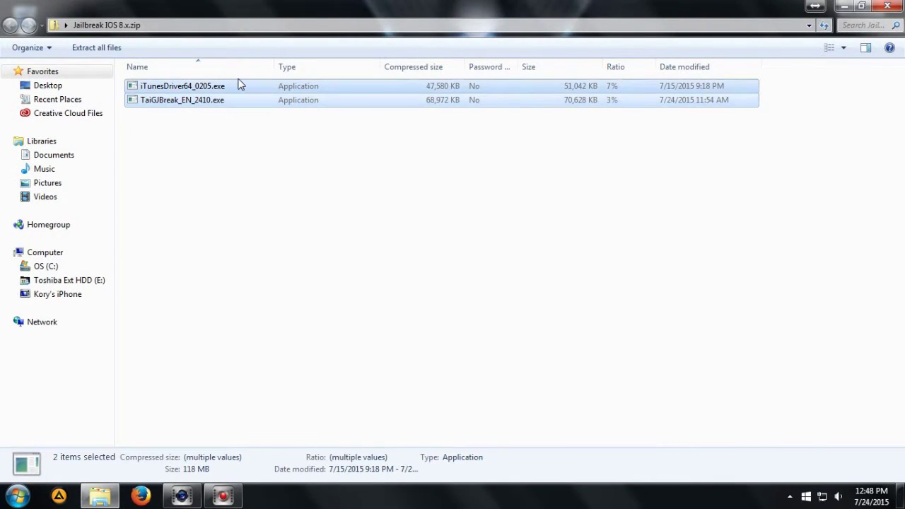
key("super+Right")
mouse_move(657, 91)
left_mouse_down()
mouse_move(69, 261)
mouse_move(4, 239)
left_mouse_up()
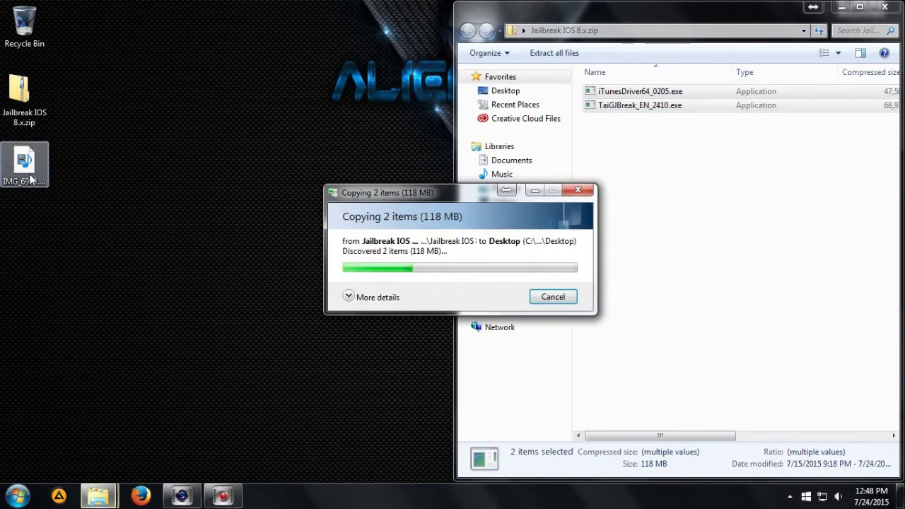
left_click_drag(30, 180, 278, 46)
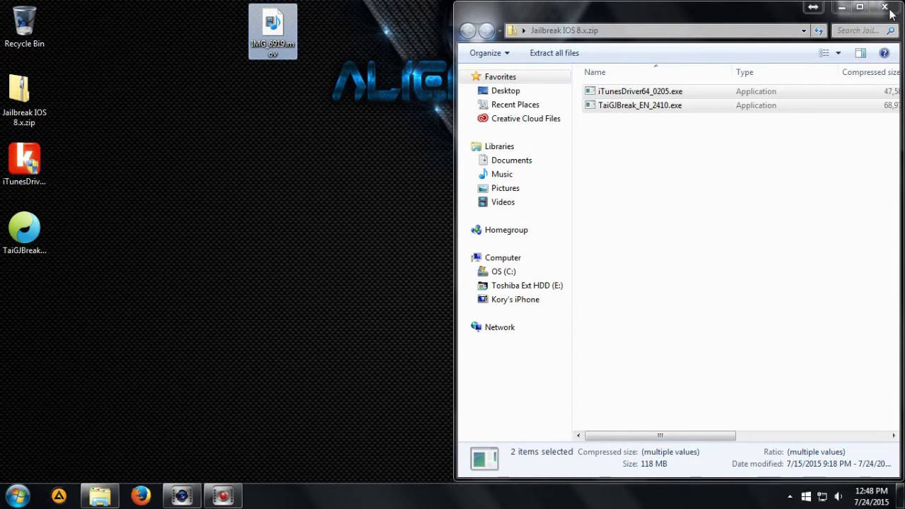
left_click(886, 7)
- Run iTunesDriver64_0205.exe and complete the Apple Driver Support 1.2.2 installation
left_click(24, 161)
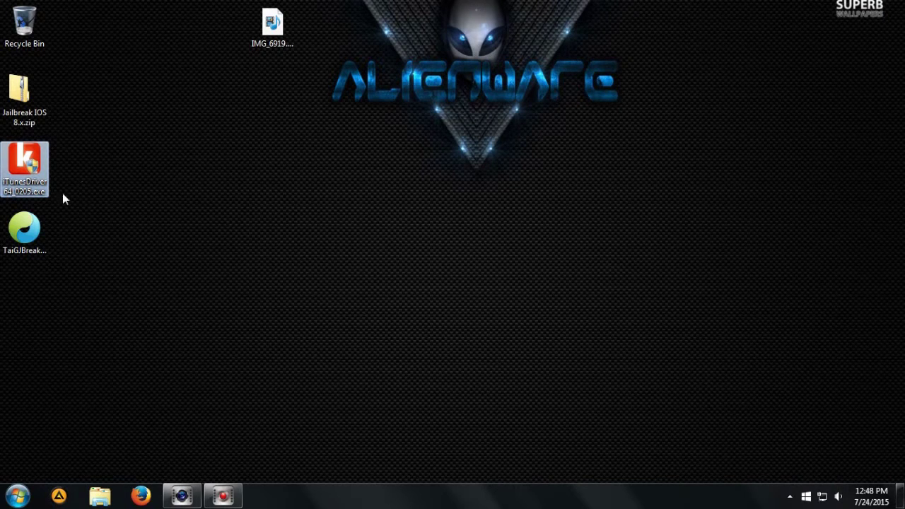
mouse_move(24, 166)
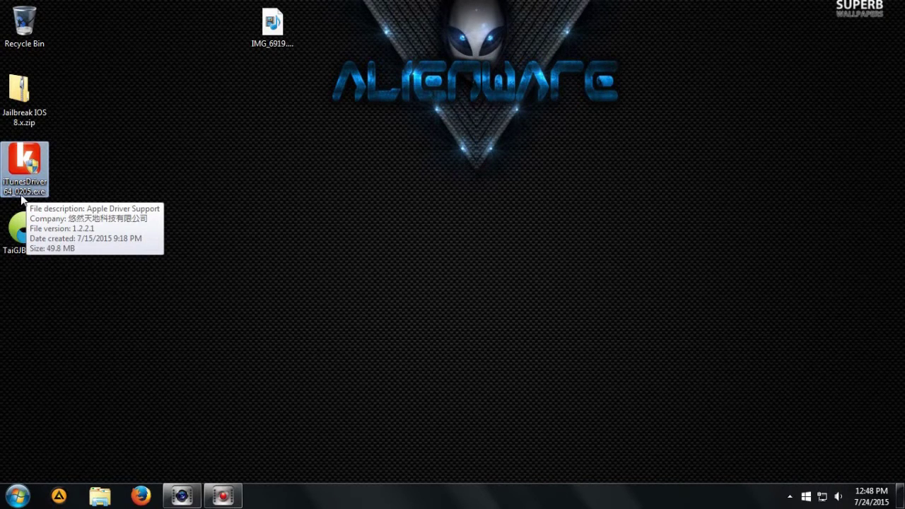
double_click(26, 168)
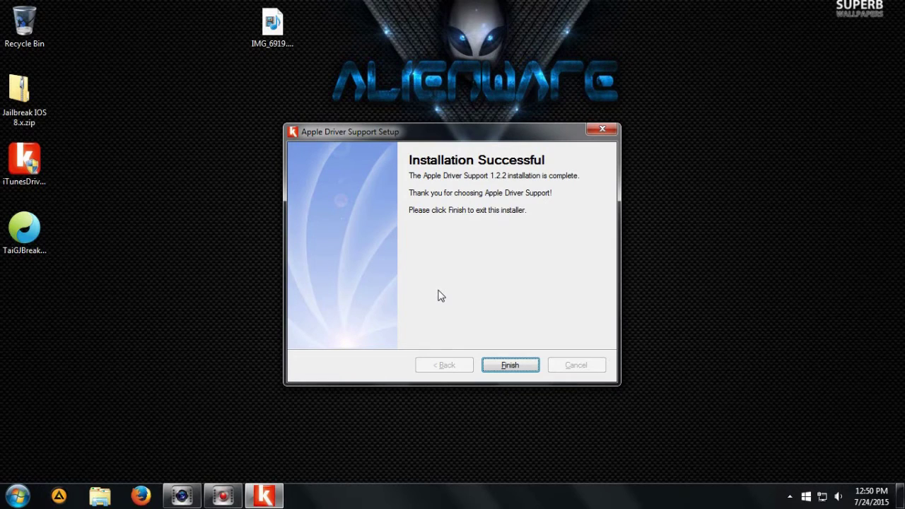
left_click(490, 365)
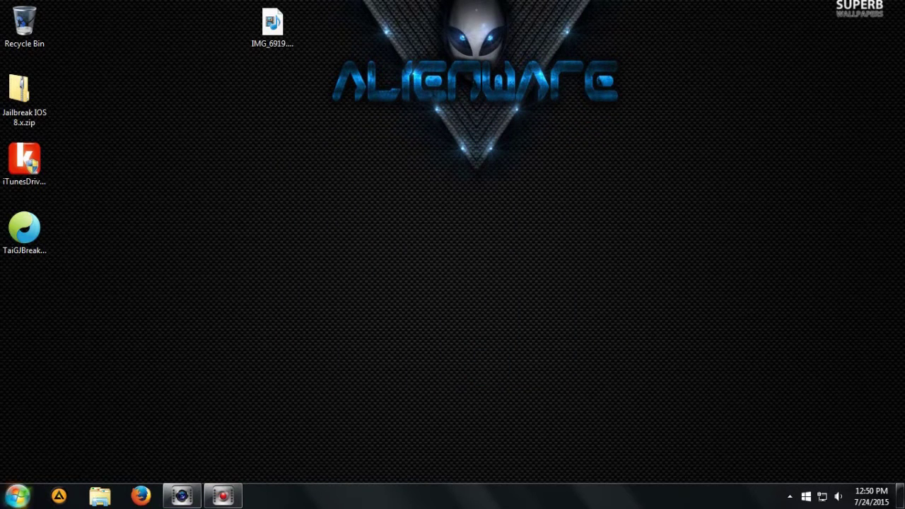
key("super")
type("itunes")
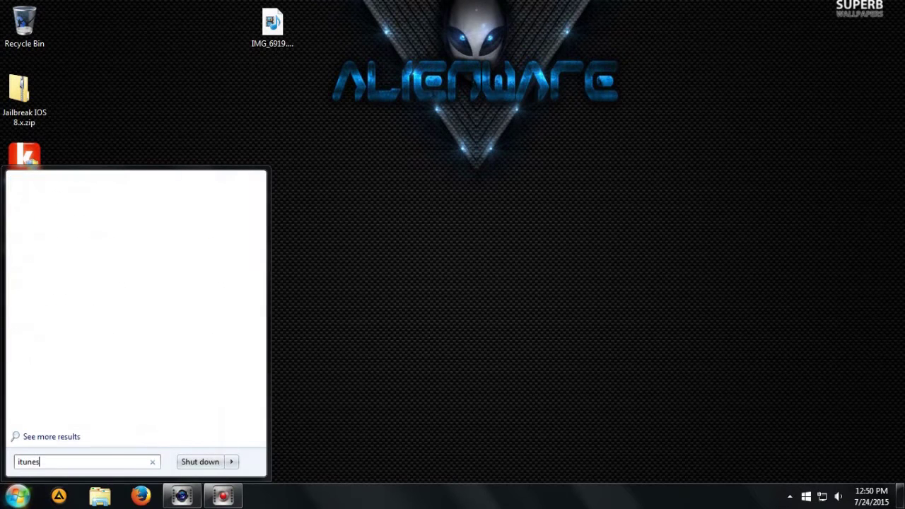
key("Down")
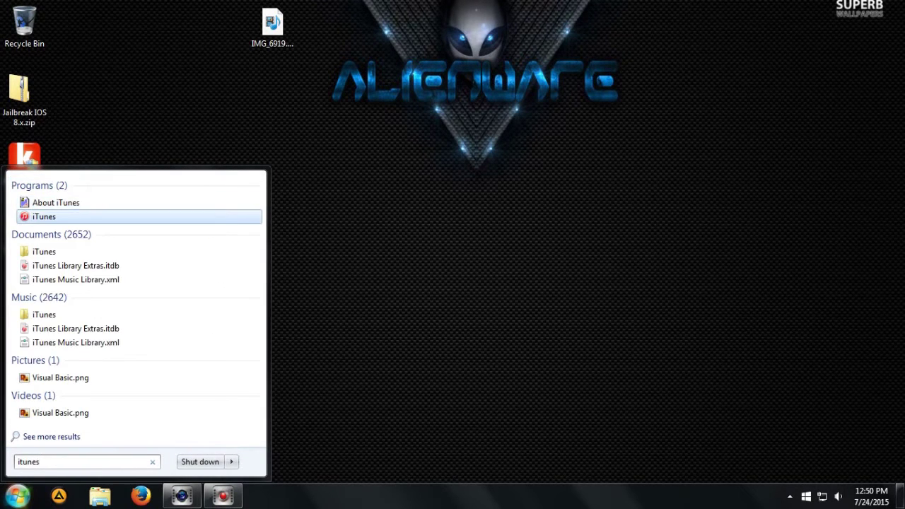
key("Return")
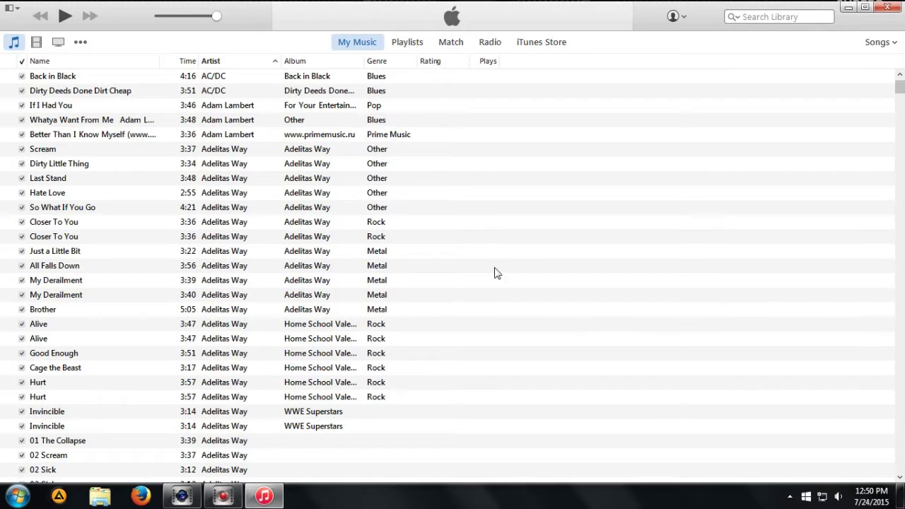
left_click(885, 8)
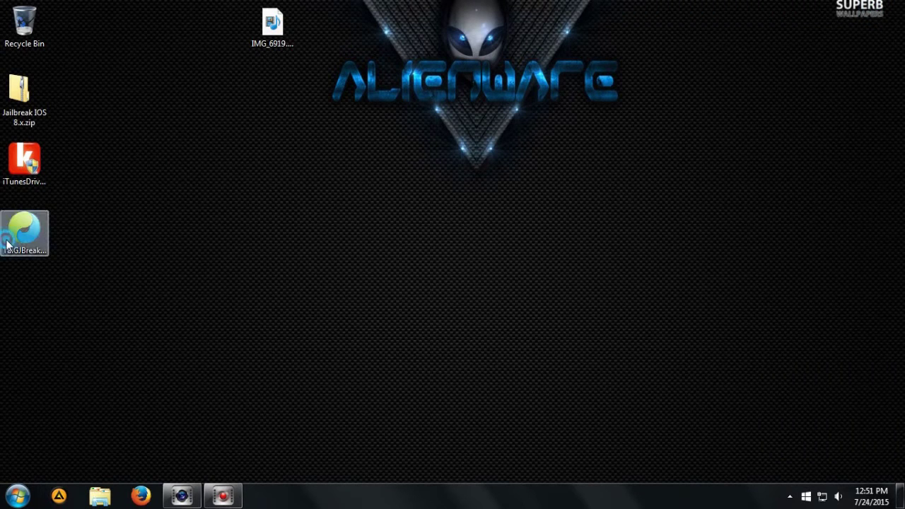
- Scan TaiGJBreak_EN_2410.exe with Avast and dismiss the clean scan result
left_click(14, 244)
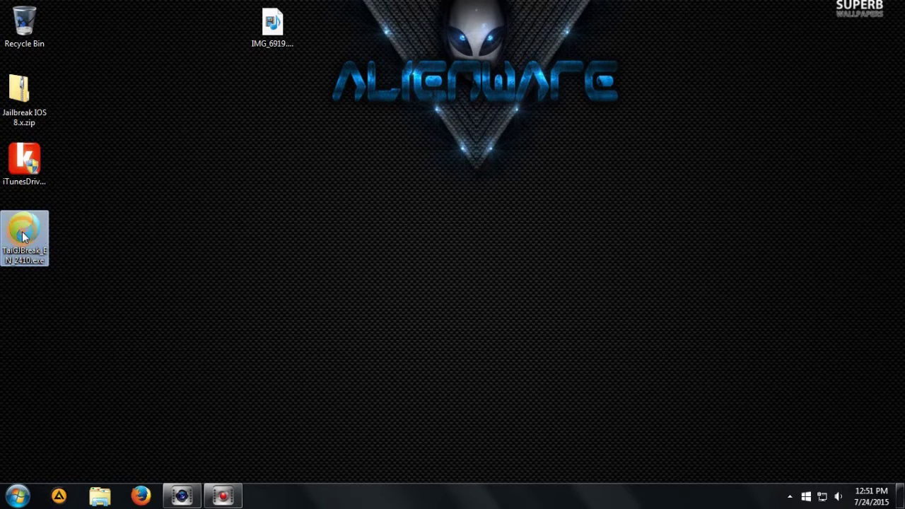
right_click(22, 234)
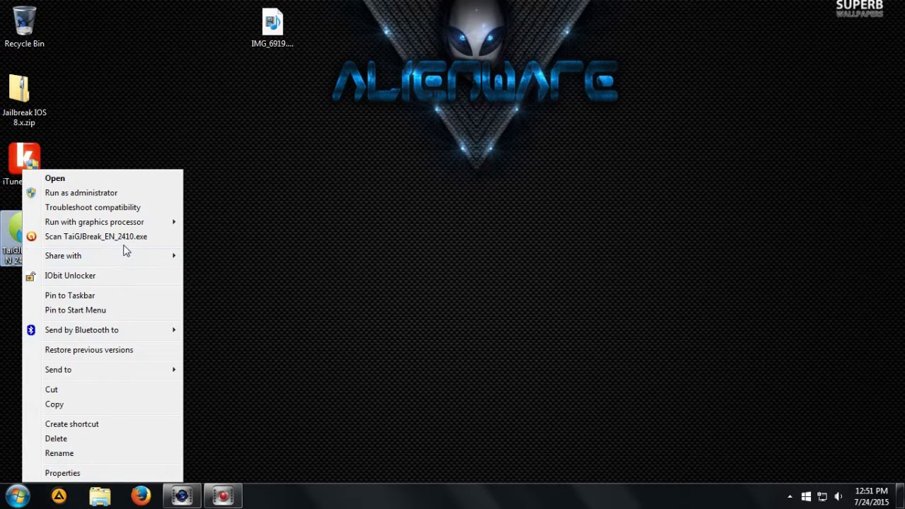
left_click(130, 239)
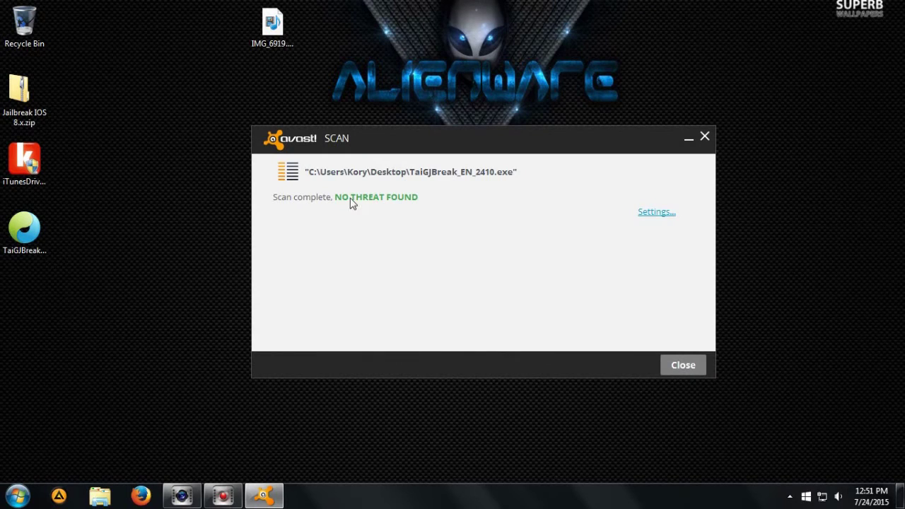
left_click(688, 365)
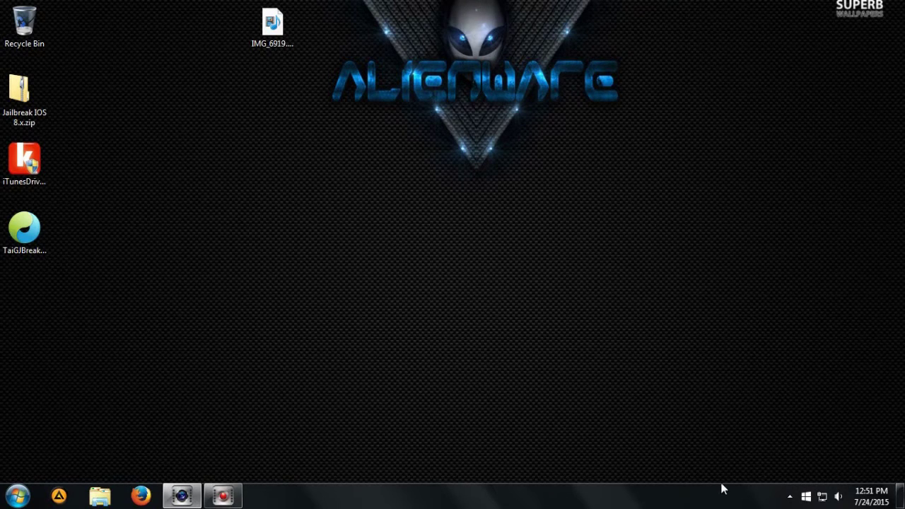
- Disable Avast shields for 1 hour from the tray icon
left_click(790, 497)
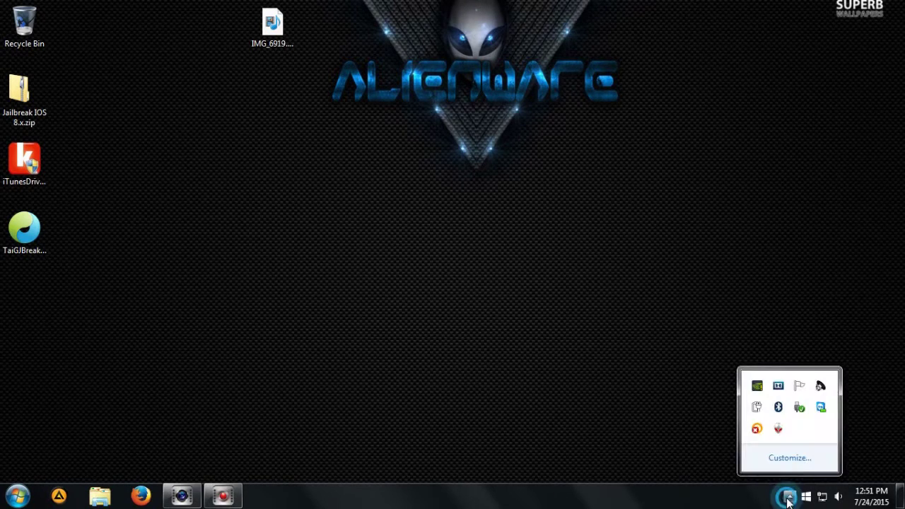
right_click(754, 432)
left_click(773, 340)
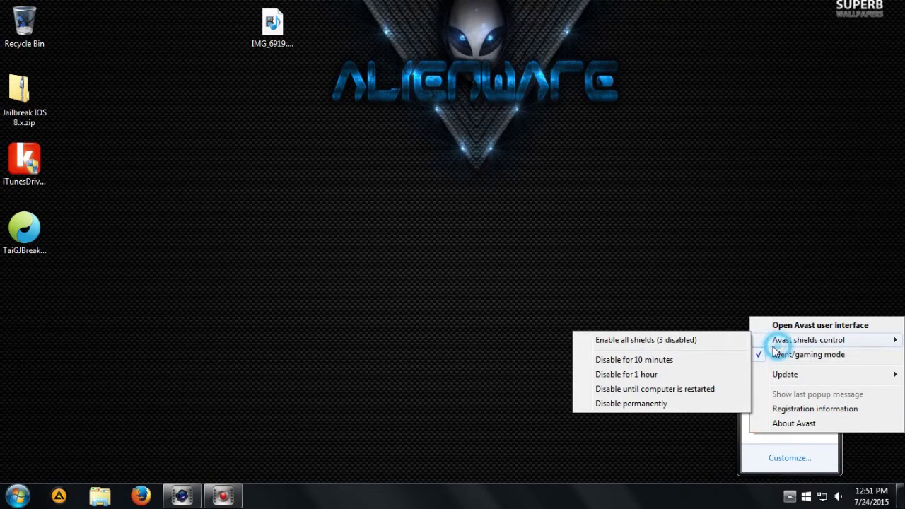
left_click(675, 376)
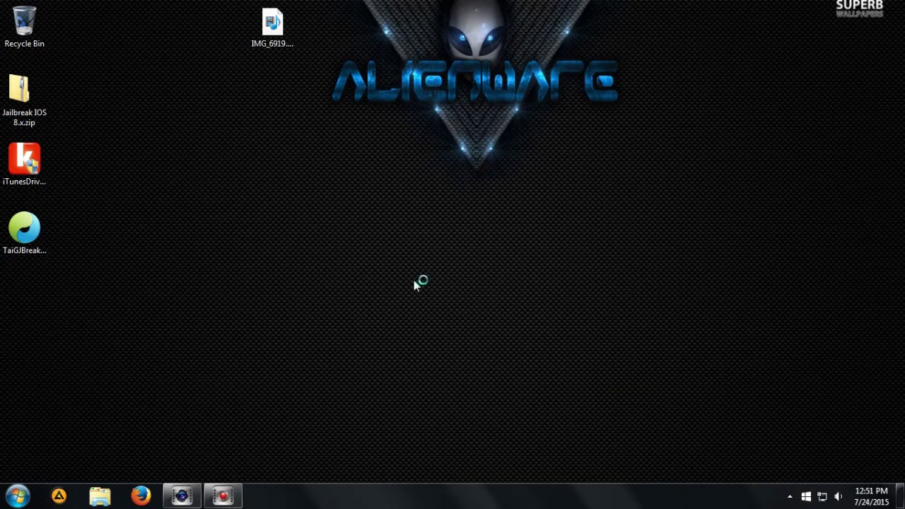
key("t")
key("Return")
left_click_drag(550, 334, 899, 435)
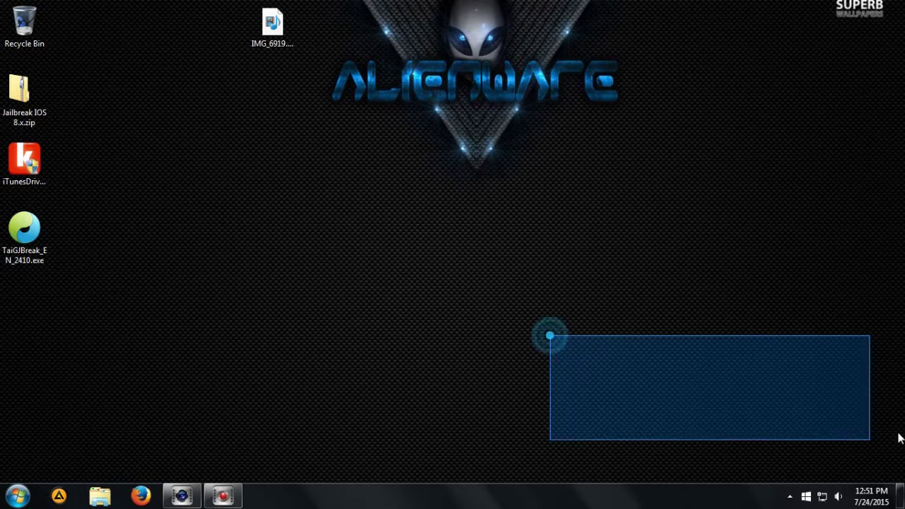
- Run TaiGJBreak_EN_2410.exe as administrator
right_click(27, 252)
mouse_move(98, 222)
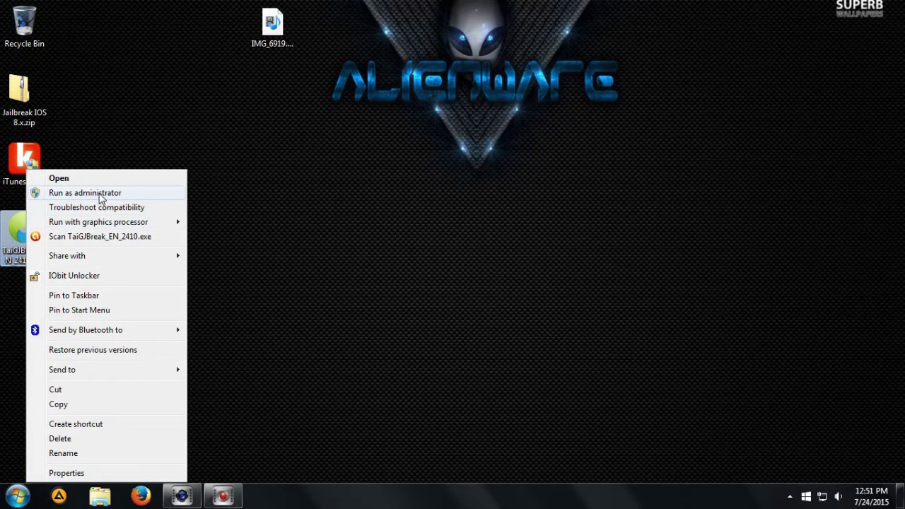
left_click(99, 193)
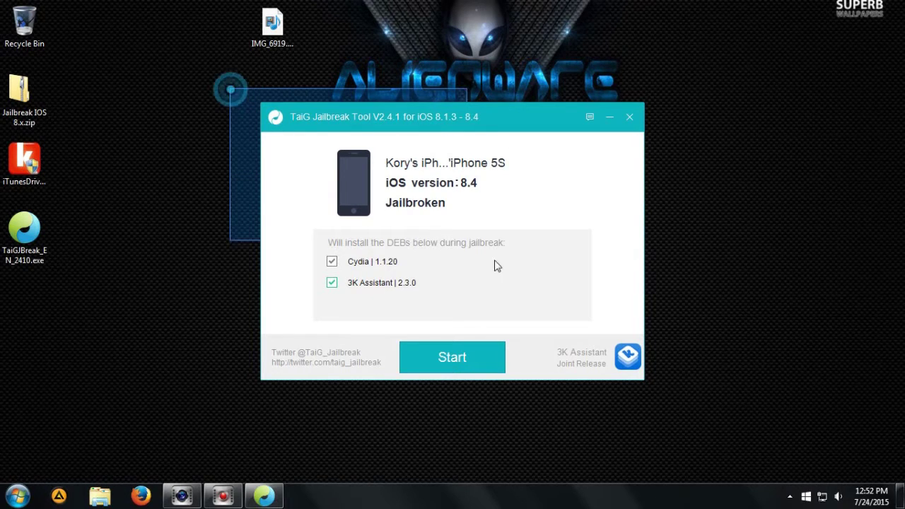
- Untick 3K Assistant so only Cydia installs, and dismiss the 3K Assistant notice
left_click_drag(229, 88, 680, 409)
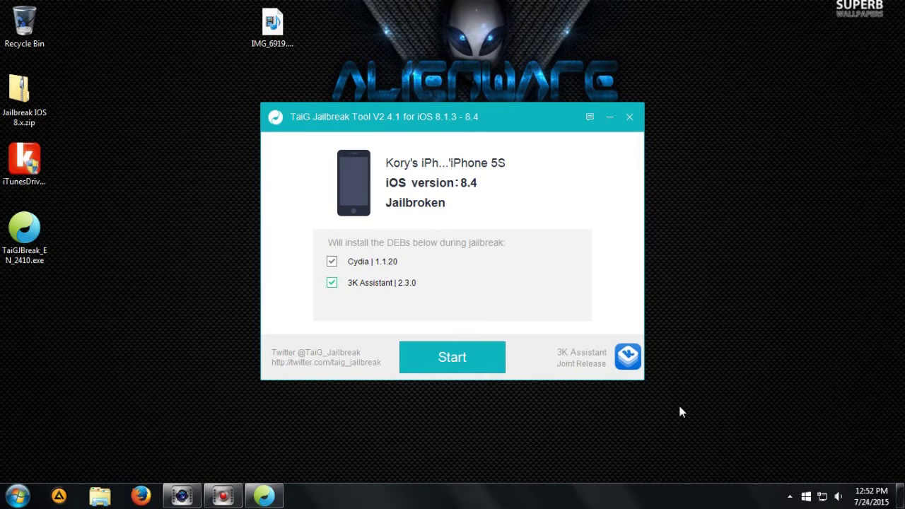
left_click(333, 283)
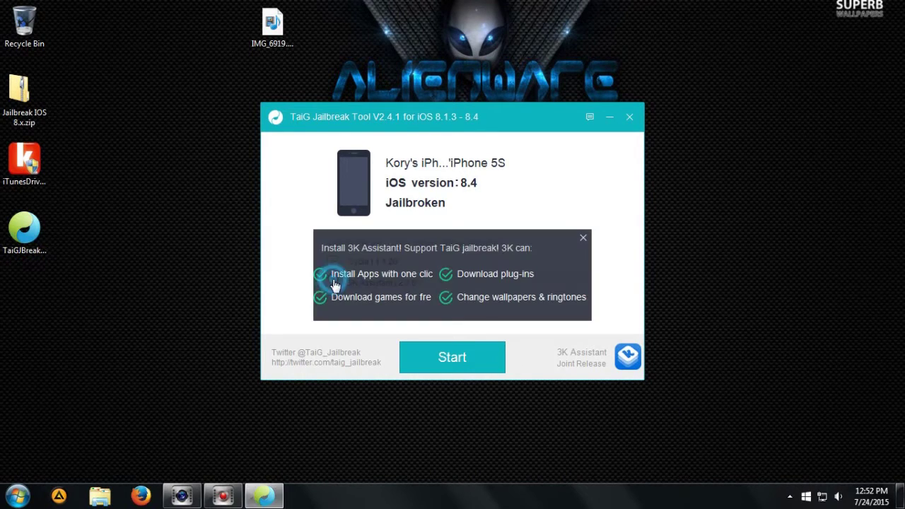
left_click(583, 237)
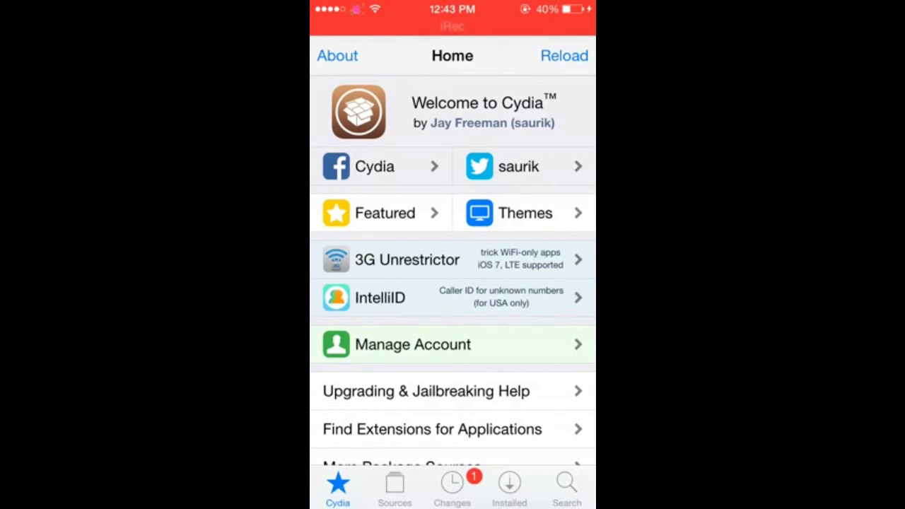
- Browse Cydia's installed packages and view the TaiG 8.1.3-8.x Untether details
left_click(452, 488)
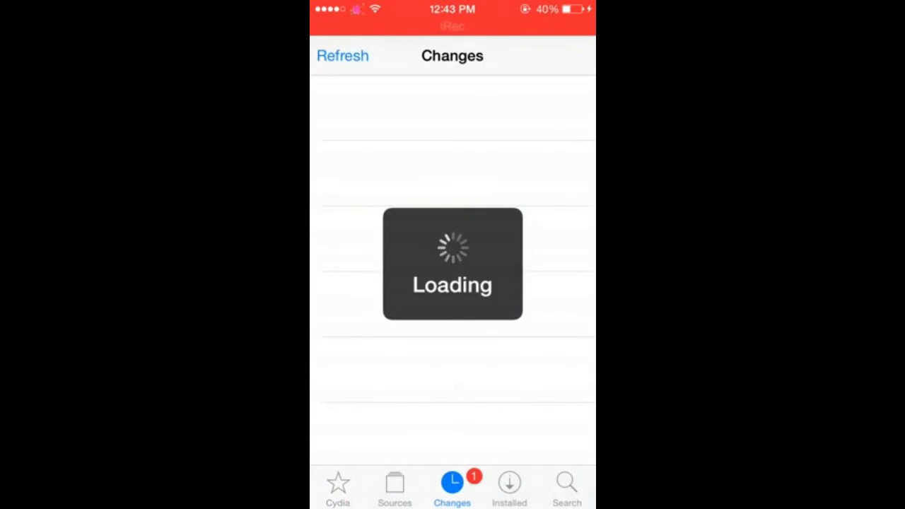
left_click(510, 488)
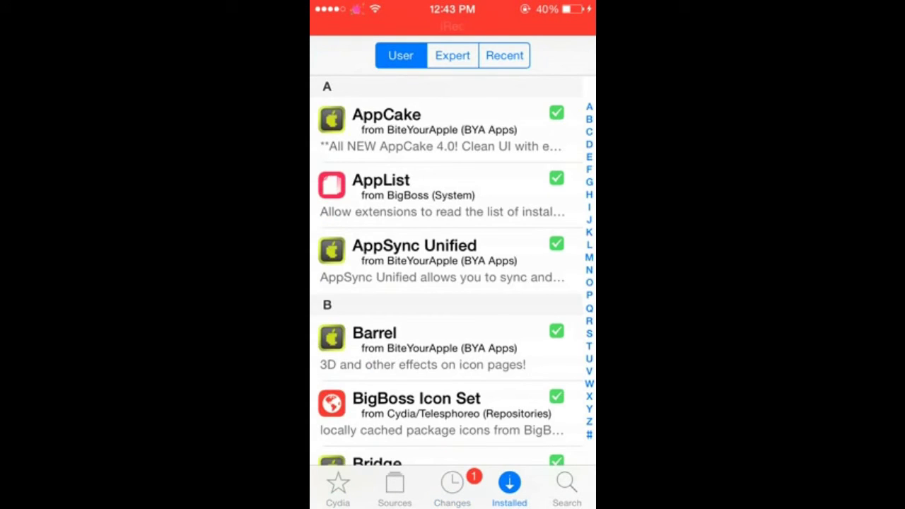
scroll(452, 282, "down", 5)
scroll(453, 283, "down", 10)
scroll(453, 283, "down", 10)
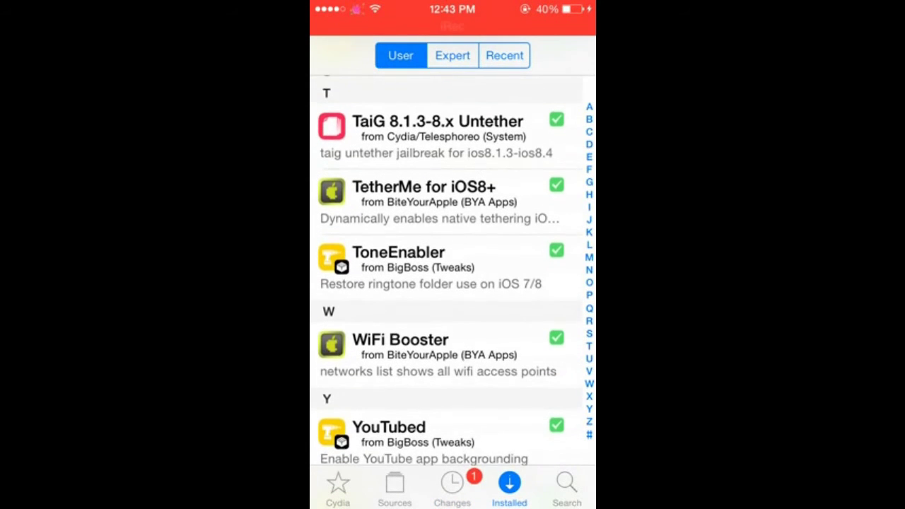
left_click(424, 120)
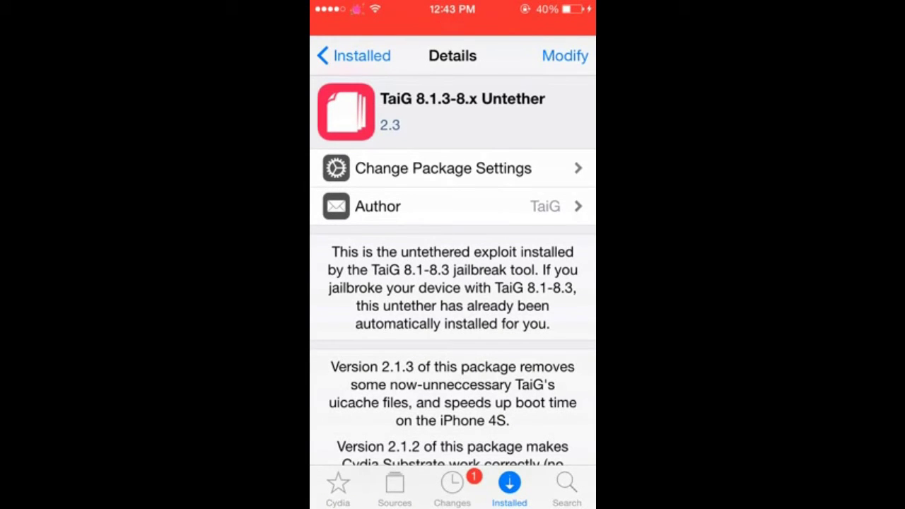
scroll(453, 283, "down", 10)
scroll(453, 283, "up", 10)
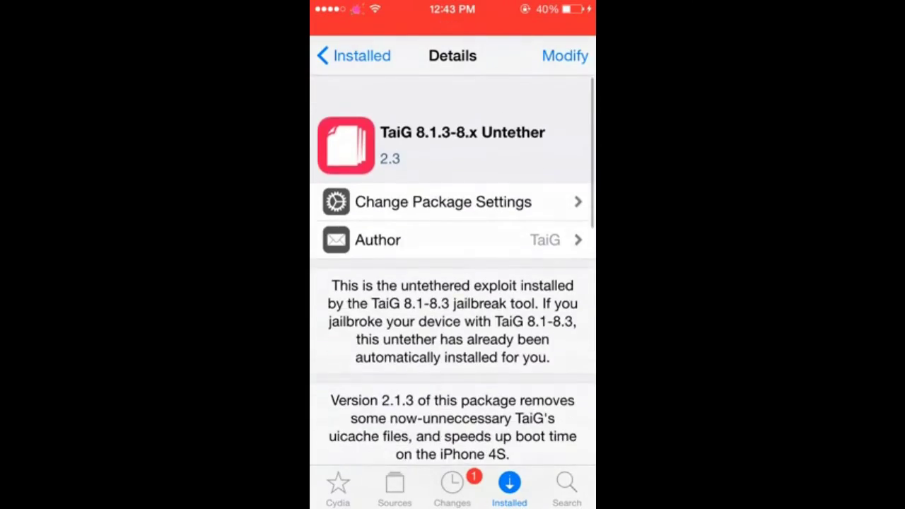
left_click(354, 55)
- Review Cydia's Sources list, then leave Cydia for the home screen
scroll(452, 282, "up", 10)
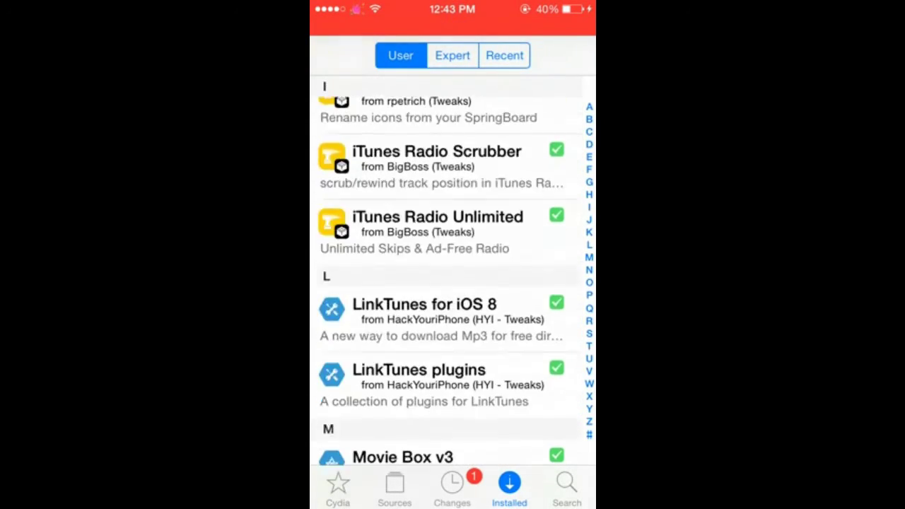
scroll(452, 283, "up", 10)
scroll(453, 283, "down", 15)
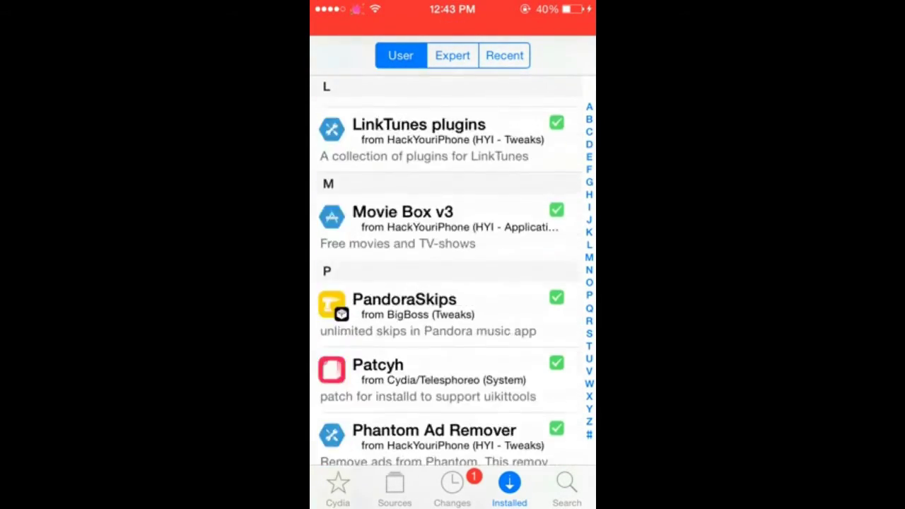
scroll(452, 283, "down", 10)
scroll(453, 283, "up", 8)
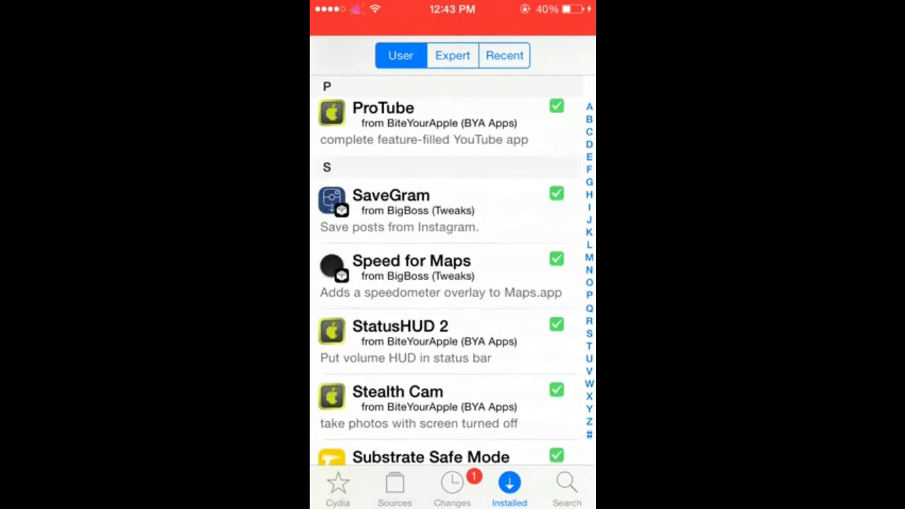
scroll(453, 283, "down", 10)
left_click(452, 488)
left_click(394, 488)
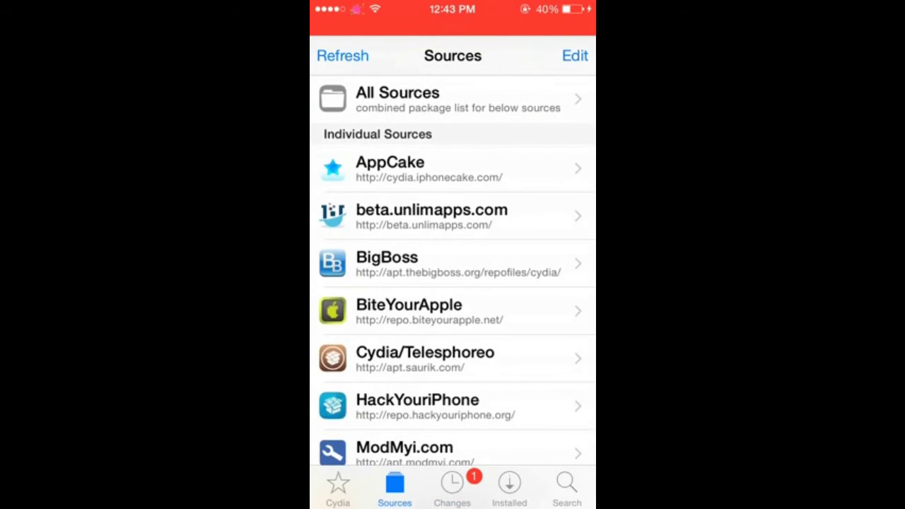
scroll(453, 283, "down", 5)
scroll(452, 283, "up", 6)
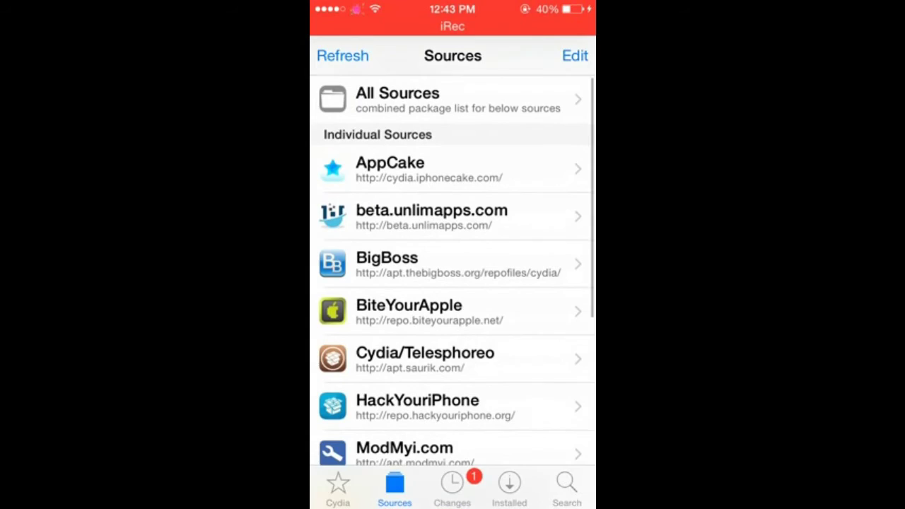
key("super")
key("super")
- Page through the Extras folder to its last page and back, then close it
left_click(354, 71)
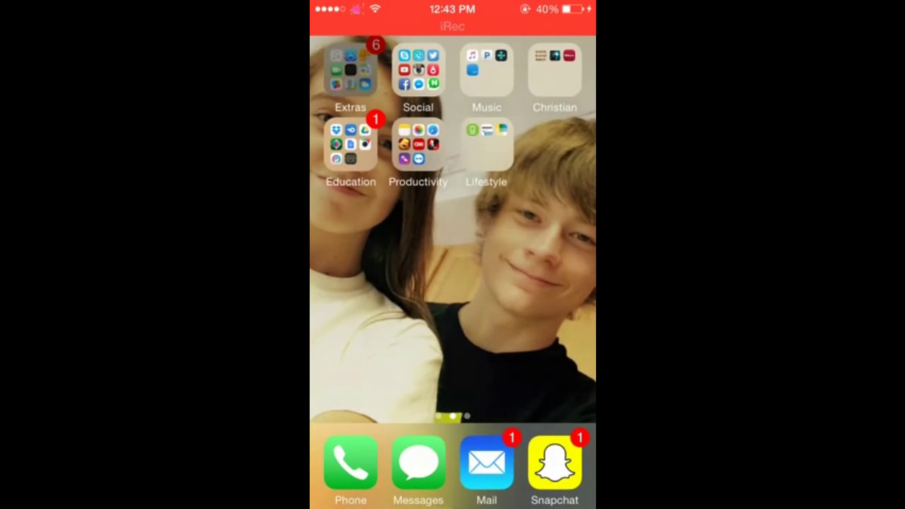
key("super")
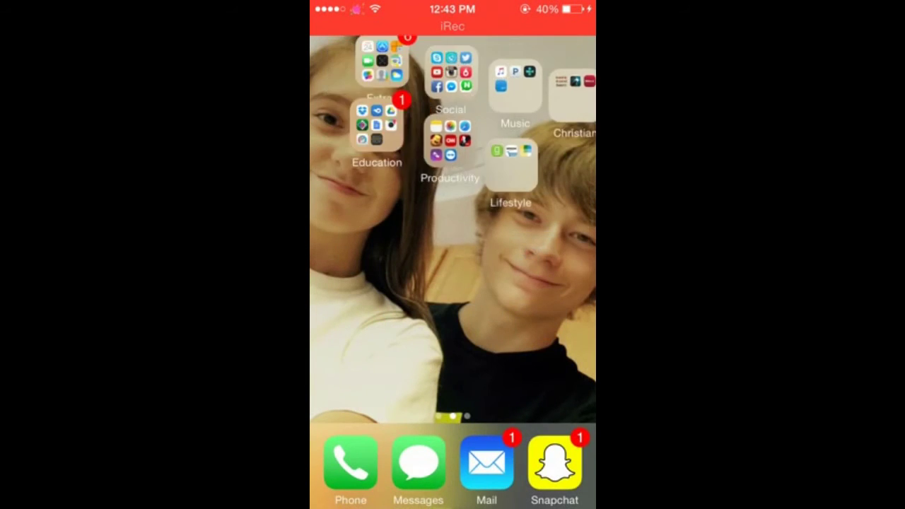
left_click(341, 78)
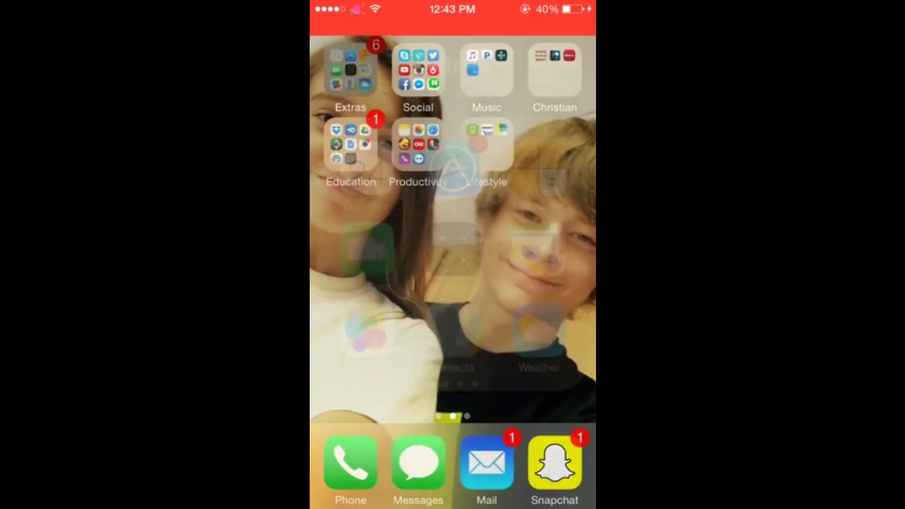
left_click_drag(538, 255, 368, 255)
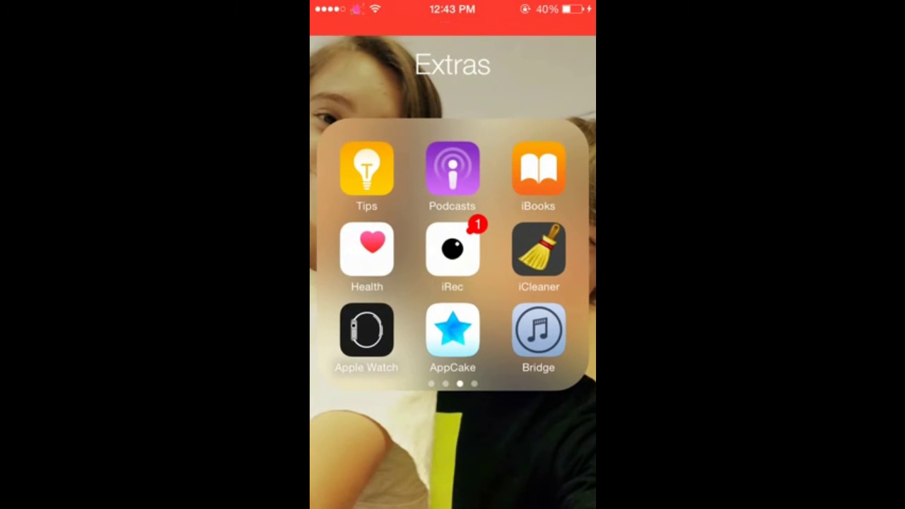
left_click_drag(537, 255, 368, 255)
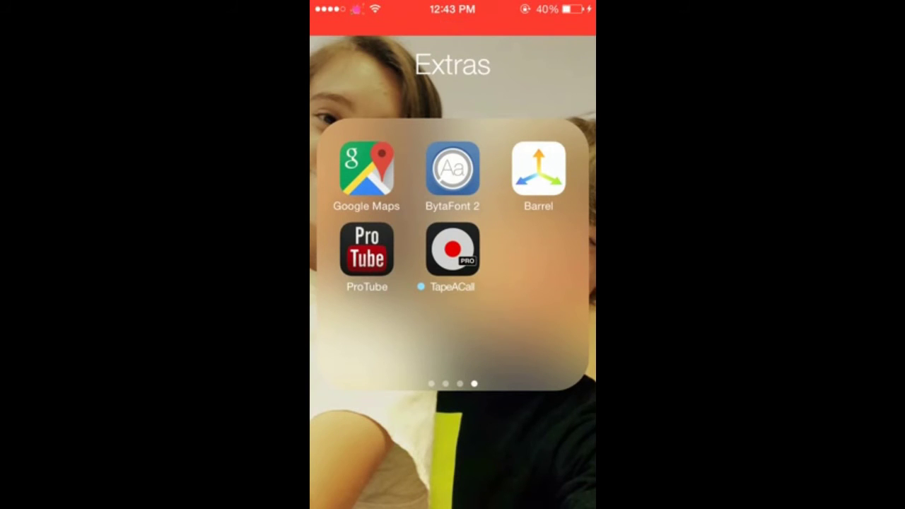
left_click_drag(368, 255, 538, 254)
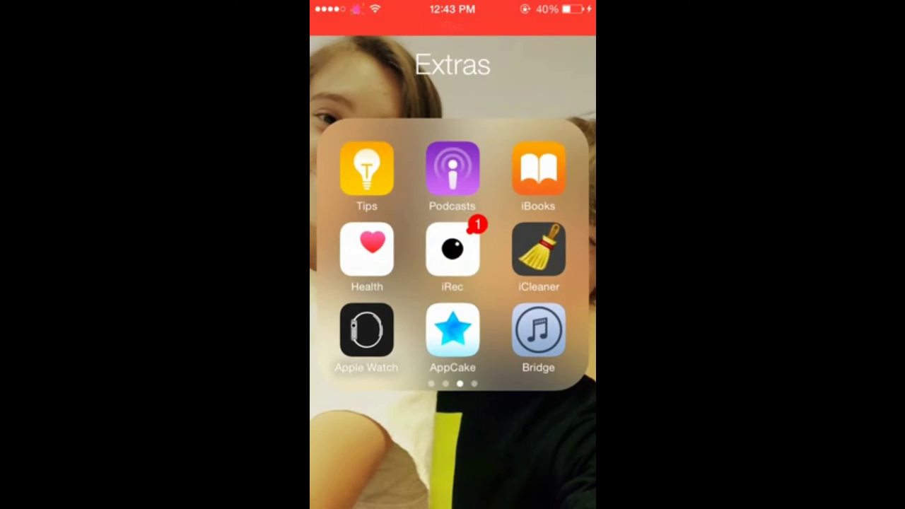
left_click(453, 446)
- Launch iTunes Store from Extras' second page, then close it in the app switcher
left_click(351, 69)
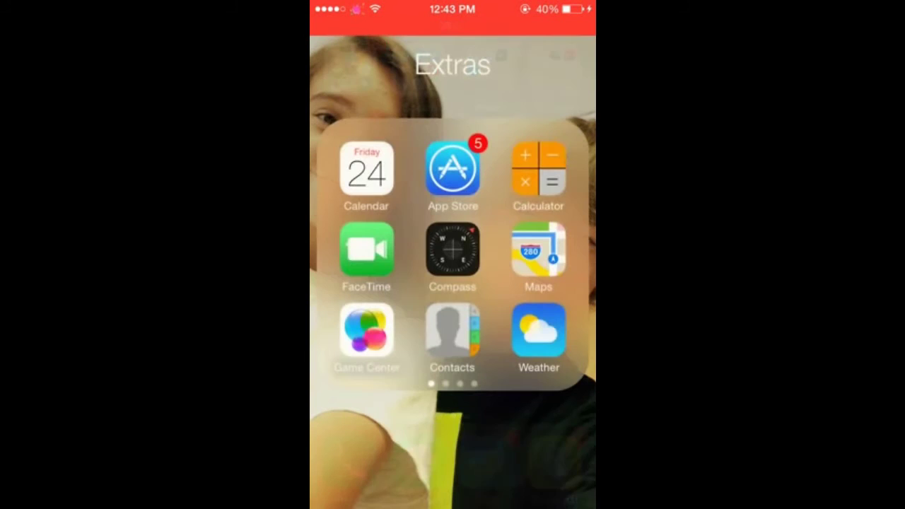
left_click_drag(538, 255, 368, 255)
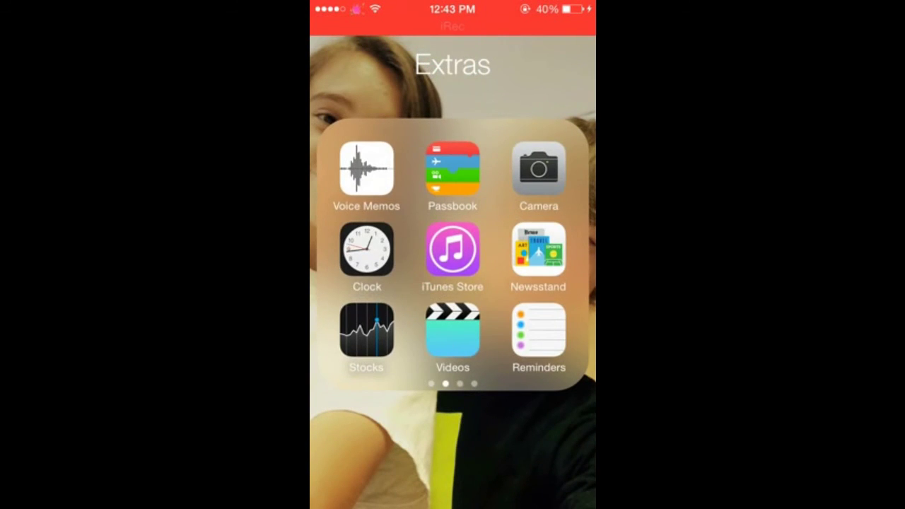
left_click(453, 249)
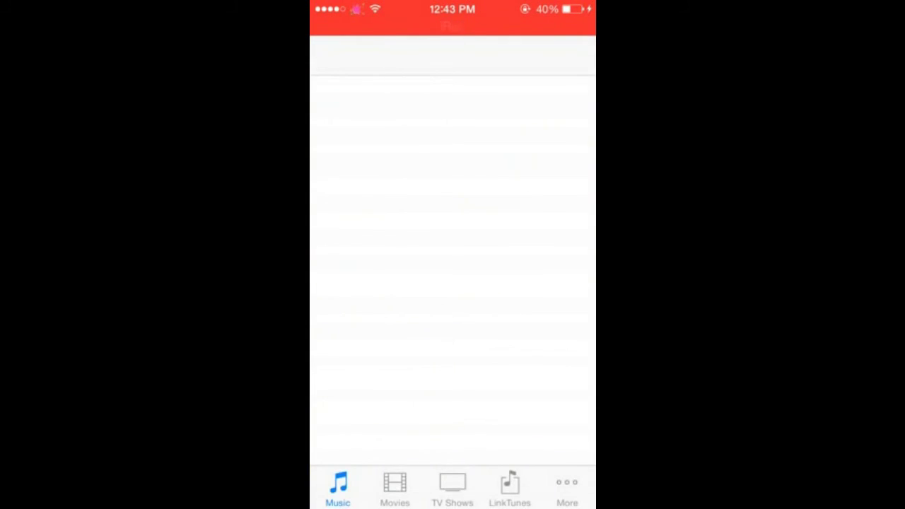
key("Home")
key("Home")
left_click_drag(343, 21, 344, 3)
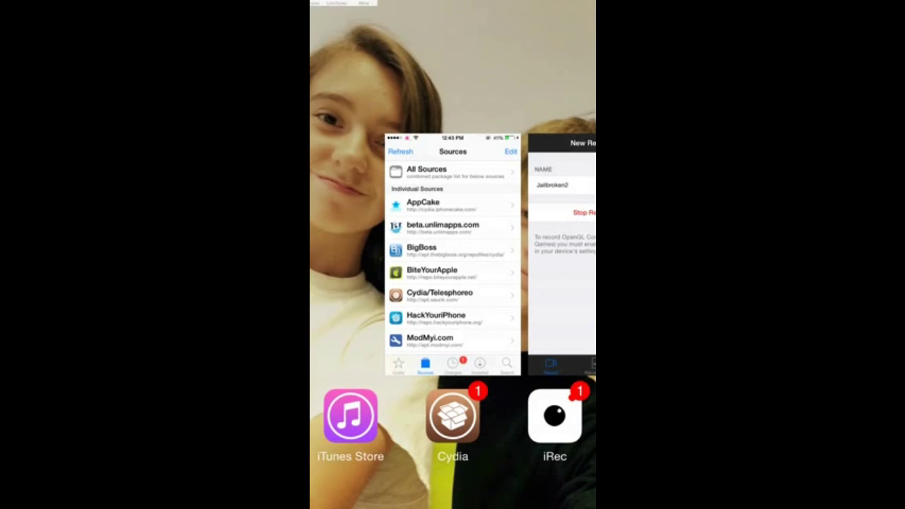